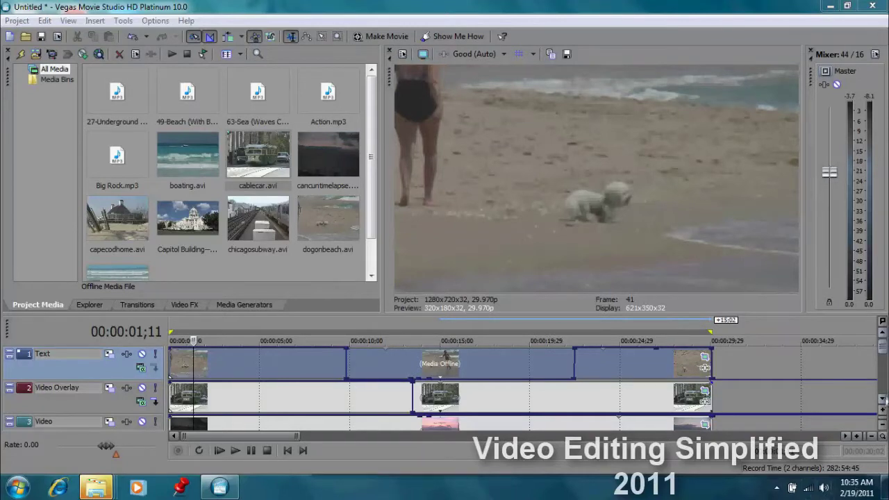
Step: Scroll the timeline down to show the Music, Subway and beach audio tracks
left_click(882, 401)
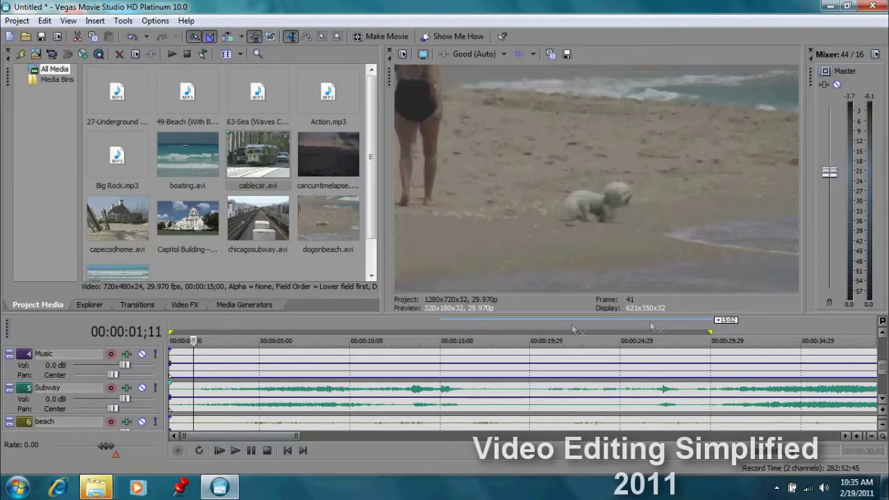
Step: Scroll back up to the video tracks, preview the opening beach scene, and return to 00:00:01;01
left_click_drag(882, 357, 880, 351)
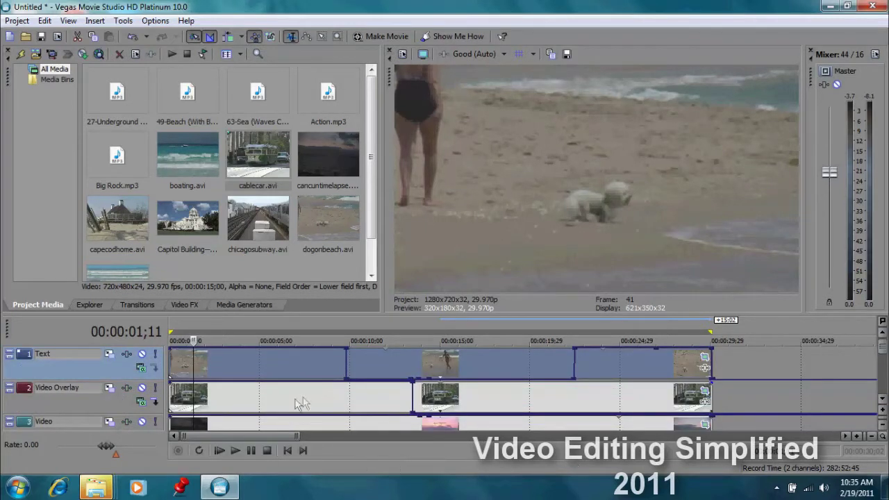
left_click(236, 450)
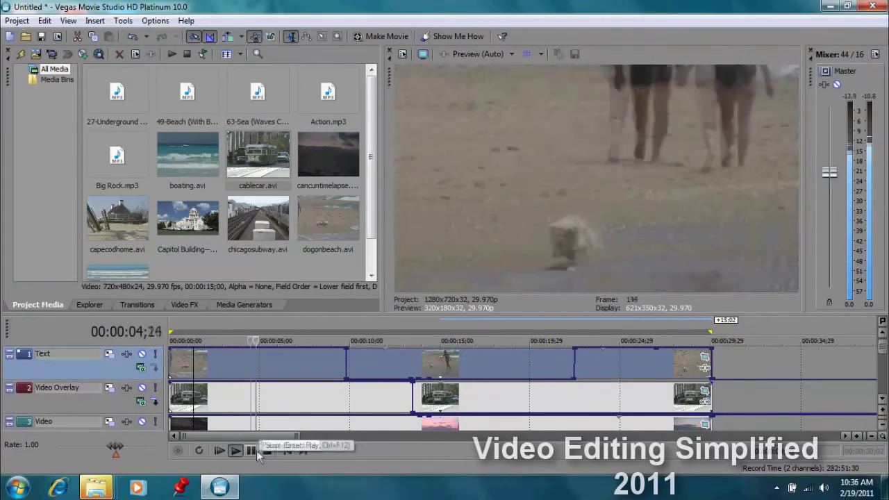
left_click(252, 450)
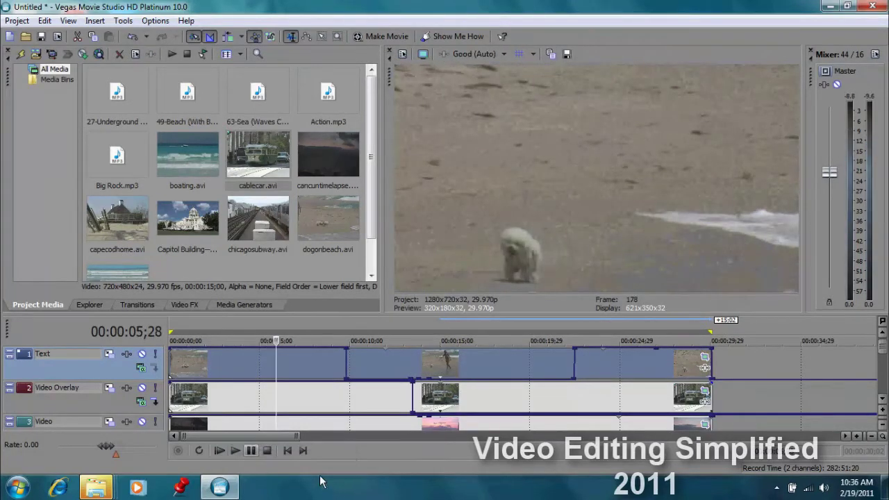
left_click(188, 366)
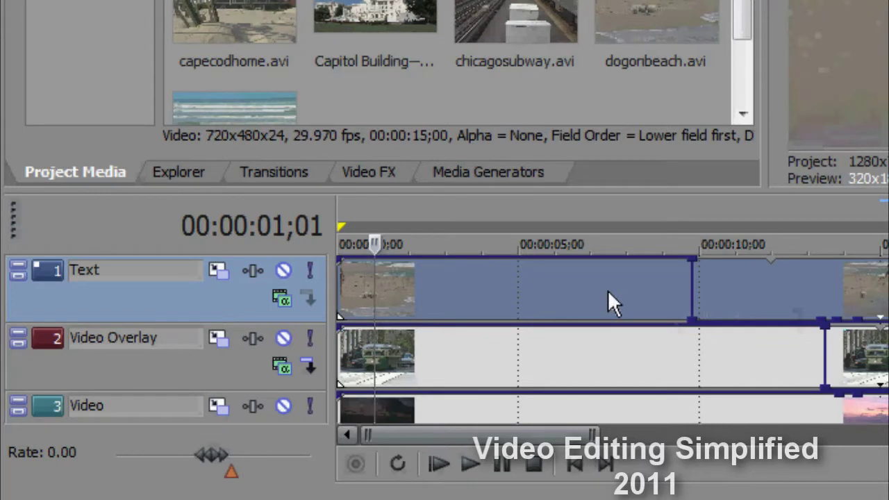
Step: Check the cable-car scene near 10 s and the later beach scene past 20 s, then select Video Overlay
left_click(734, 287)
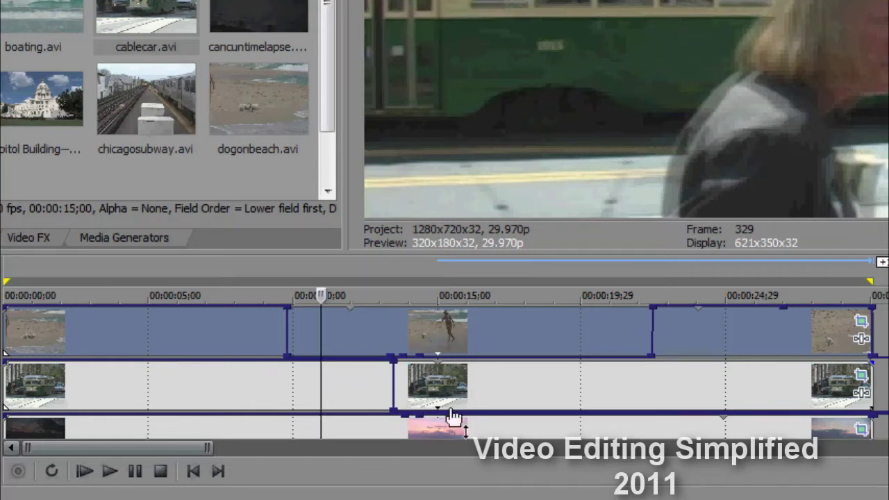
left_click(678, 332)
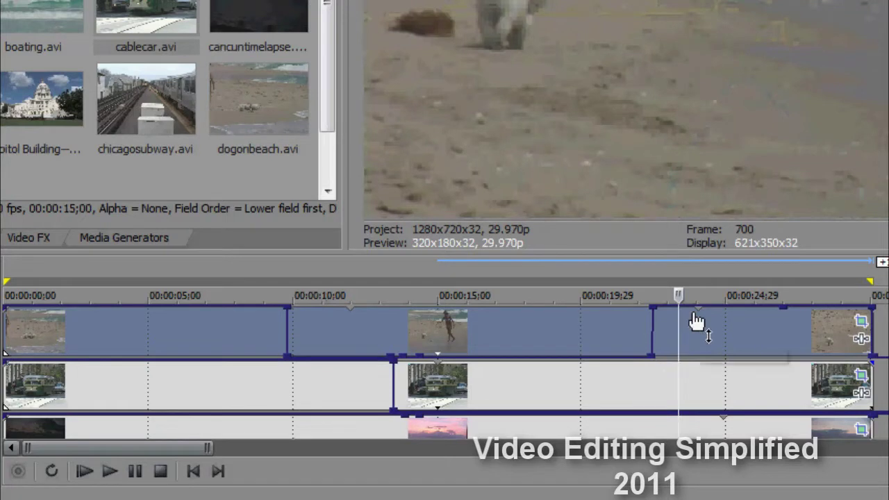
left_click(508, 406)
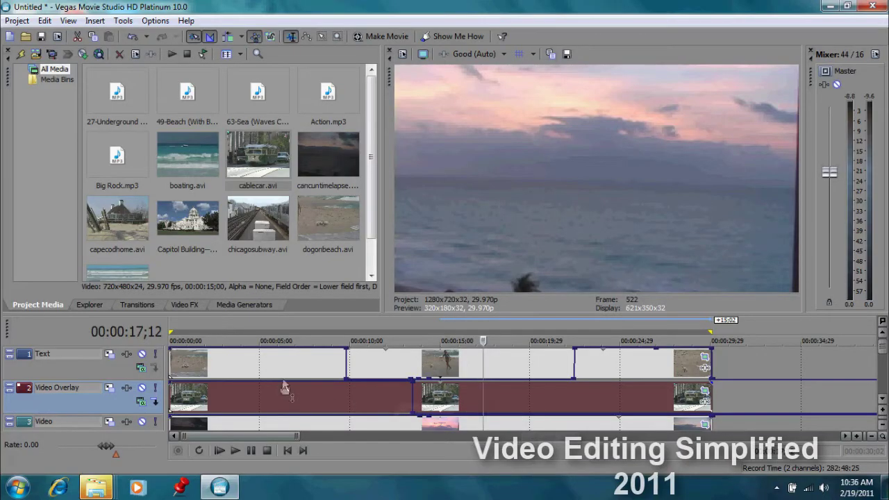
Step: Scroll down to the Subway and beach audio tracks and select the beach track
left_click(218, 367)
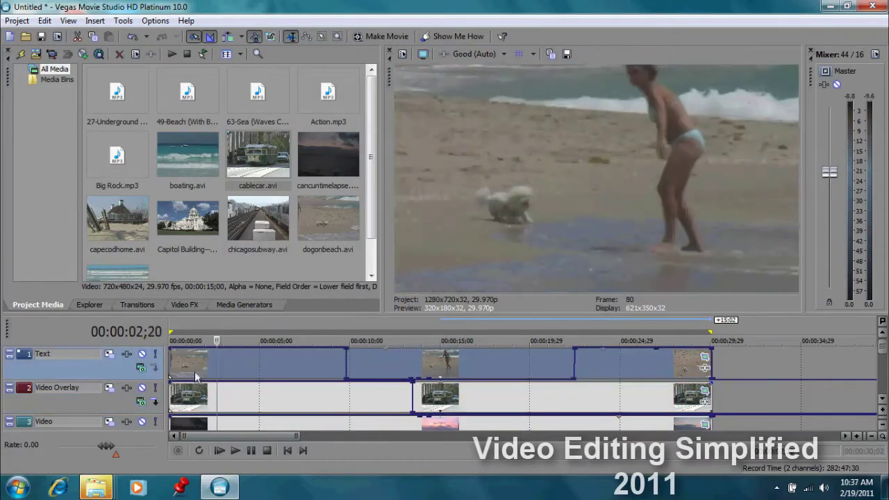
left_click(879, 402)
left_click(879, 401)
left_click(879, 401)
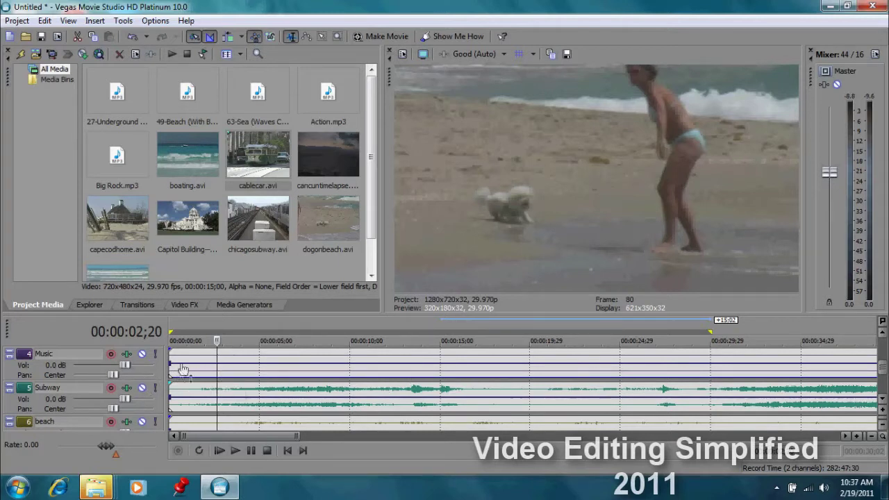
left_click_drag(179, 367, 179, 379)
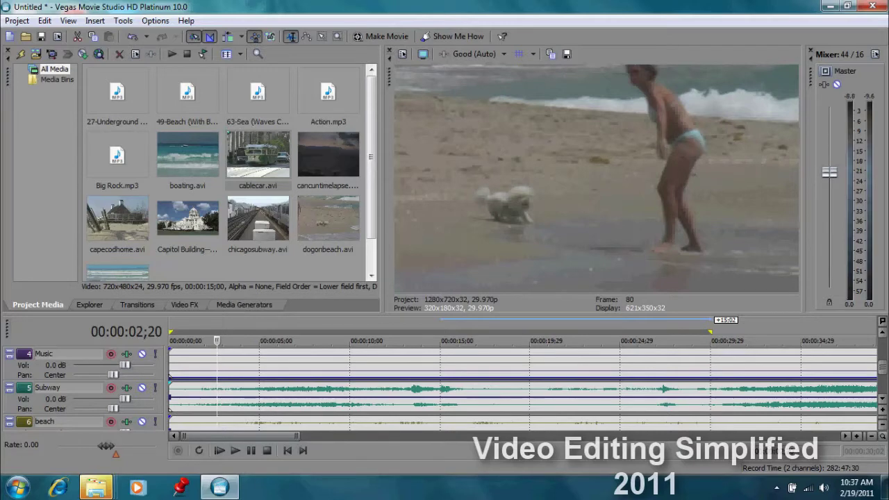
left_click(883, 402)
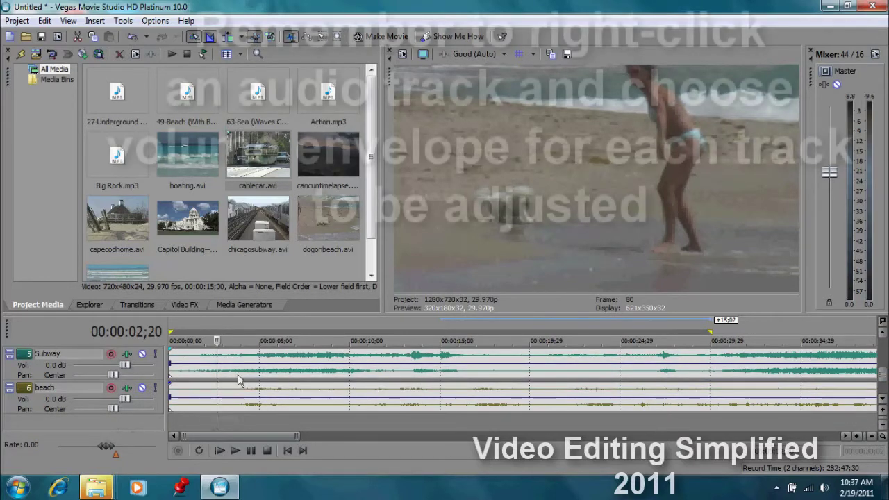
left_click(257, 389)
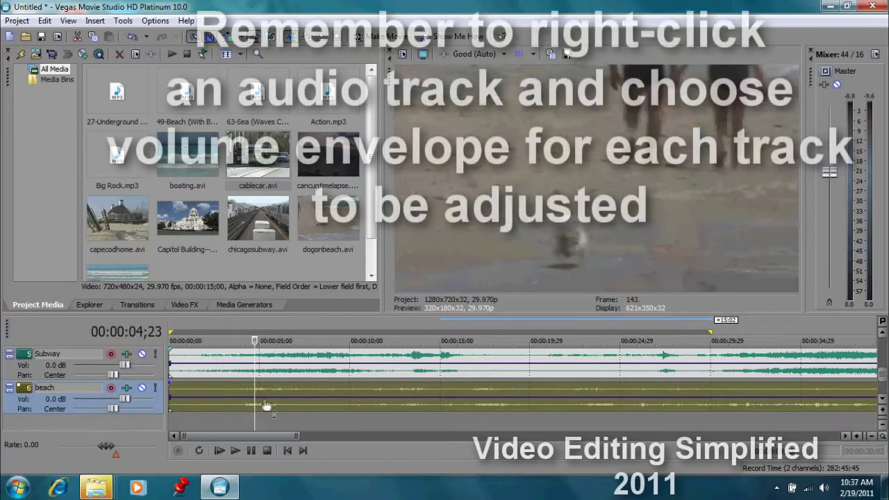
Step: Scrub the timeline forward to the scene change near 00:00:10;10
left_click(294, 394)
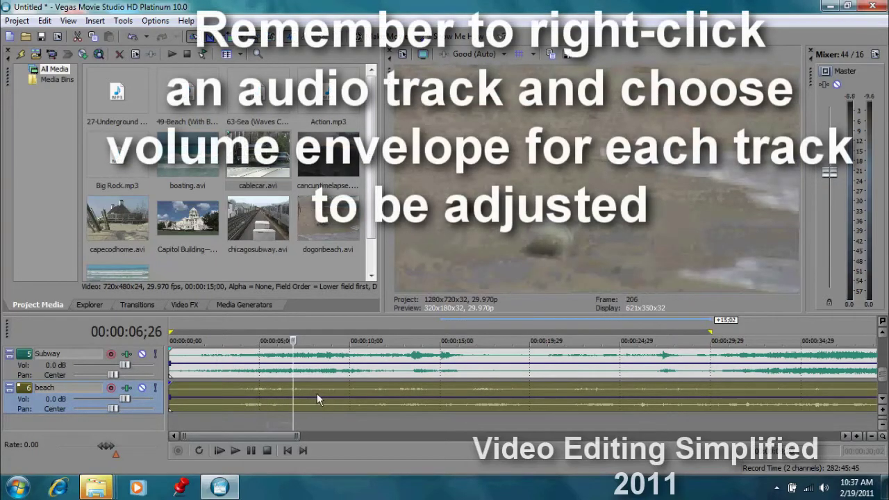
left_click(340, 393)
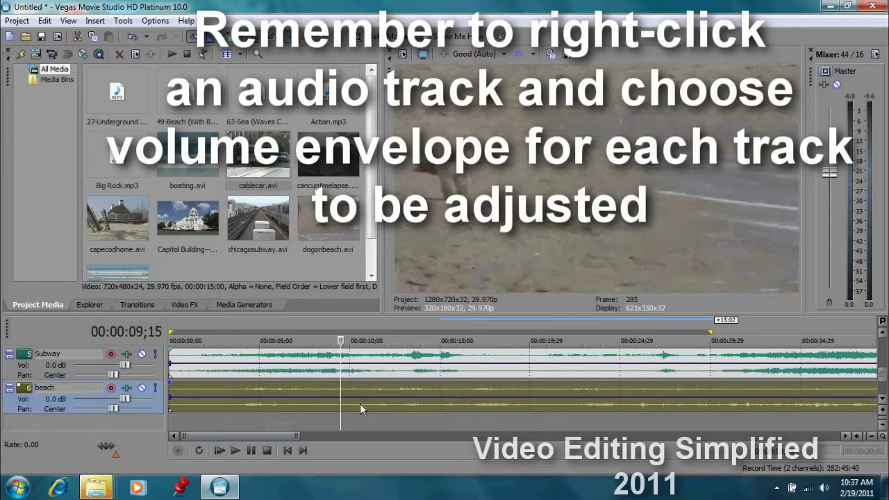
left_click(369, 392)
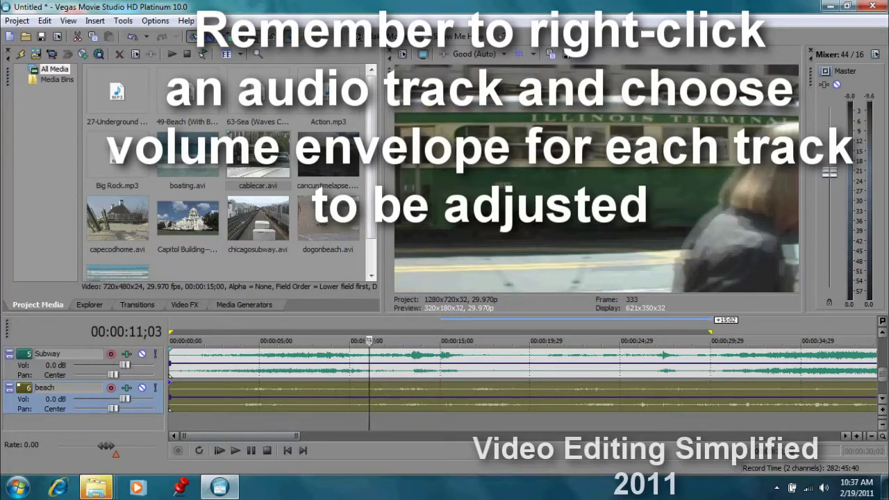
left_click_drag(369, 341, 344, 341)
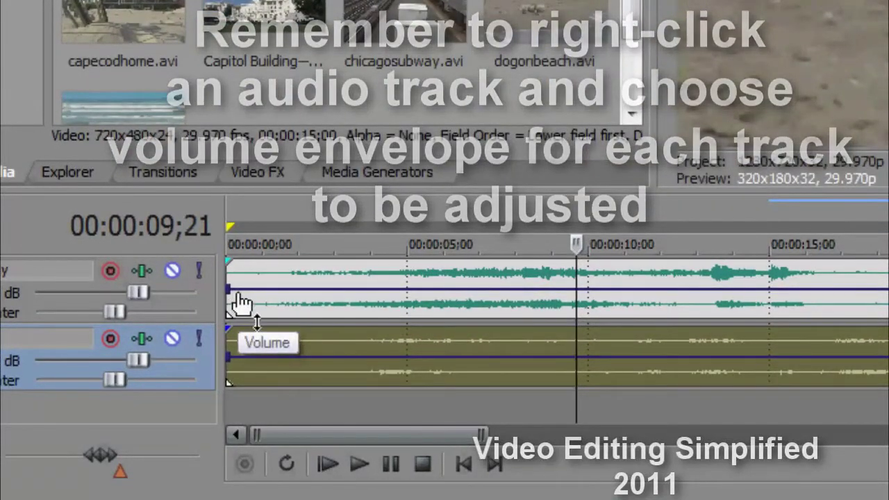
Step: Silence Subway, raise beach to 4.5 dB, then drop beach to about -21.9 dB after 9;22
left_click_drag(238, 295, 254, 311)
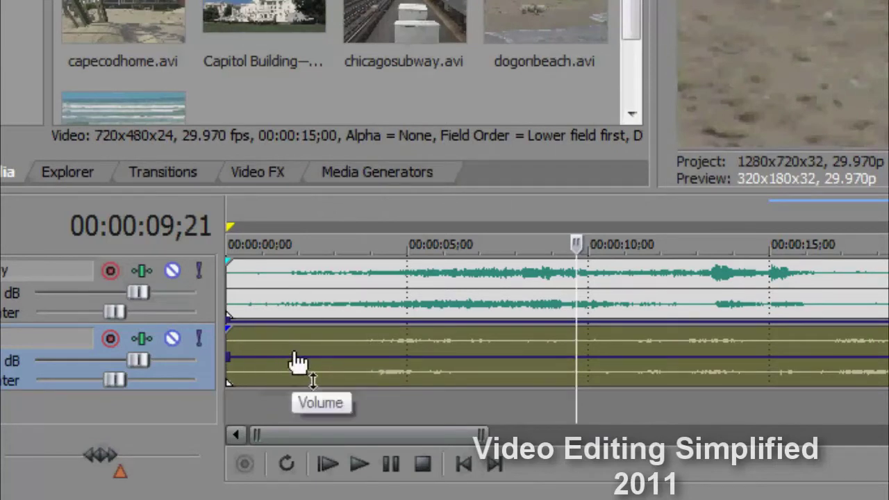
left_click_drag(261, 358, 258, 338)
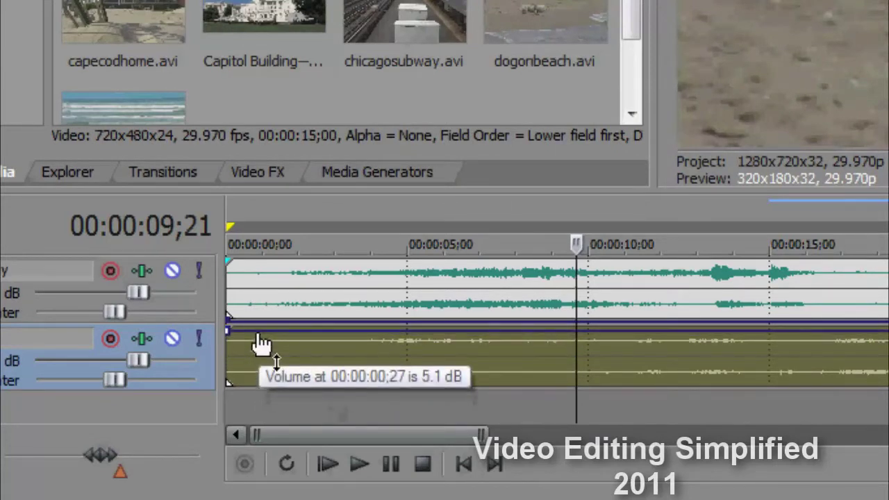
double_click(563, 332)
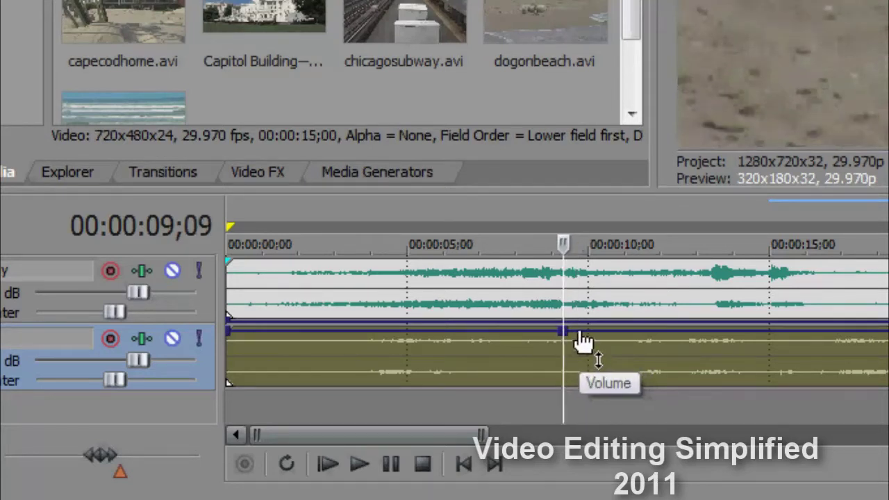
double_click(579, 333)
left_click_drag(581, 333, 555, 406)
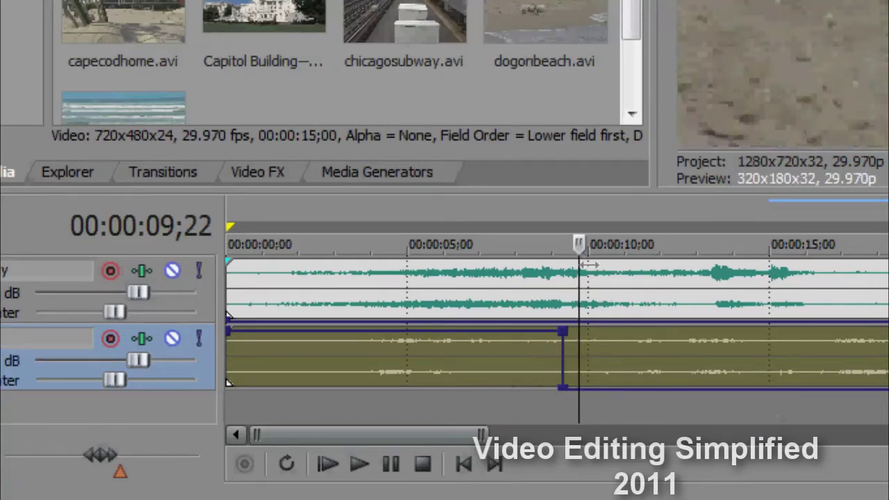
key("space")
key("space")
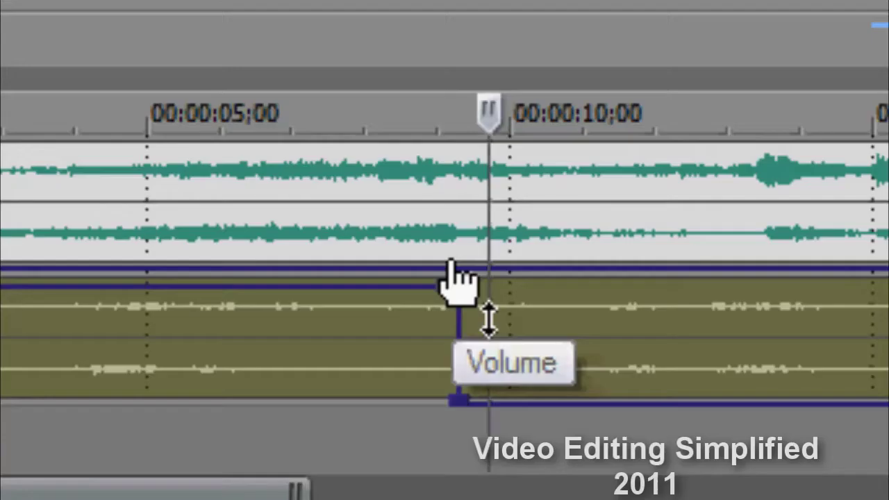
Step: Add Subway envelope points ramping from near silence up to +6 dB between 9;05 and 9;20
left_click(562, 328)
left_click(490, 273)
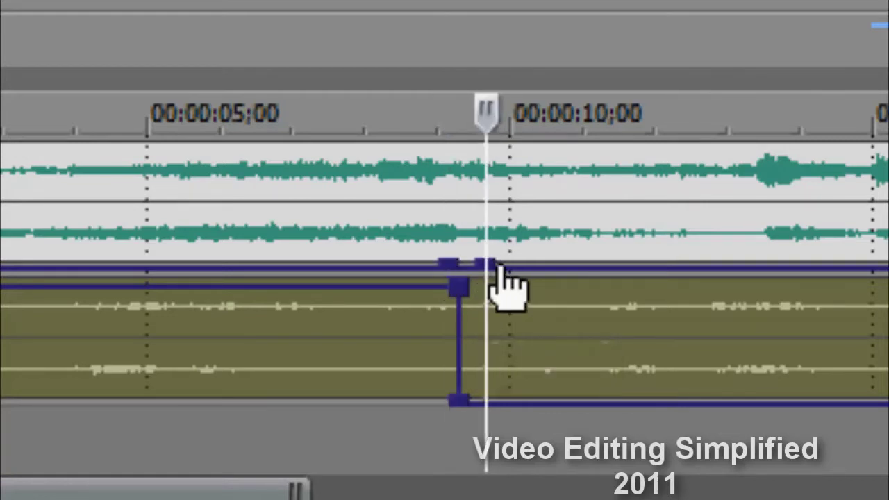
left_click_drag(488, 271, 418, 133)
left_click_drag(490, 162, 444, 142)
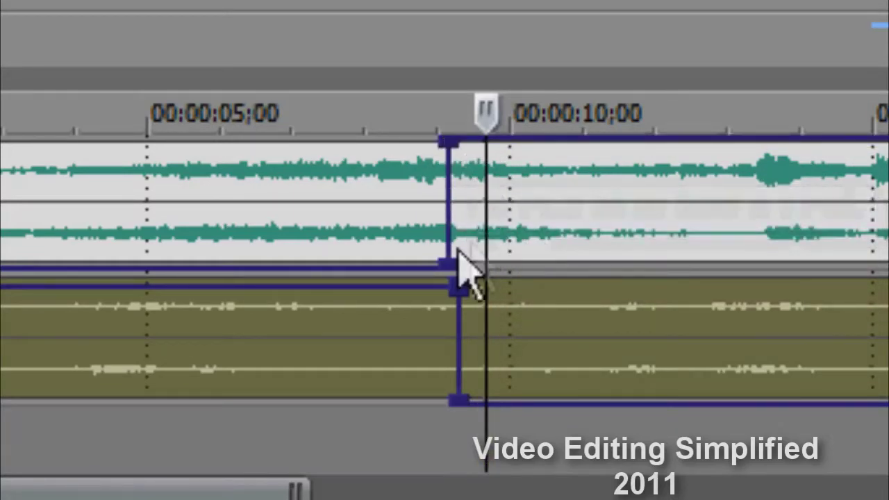
left_click_drag(452, 271, 470, 298)
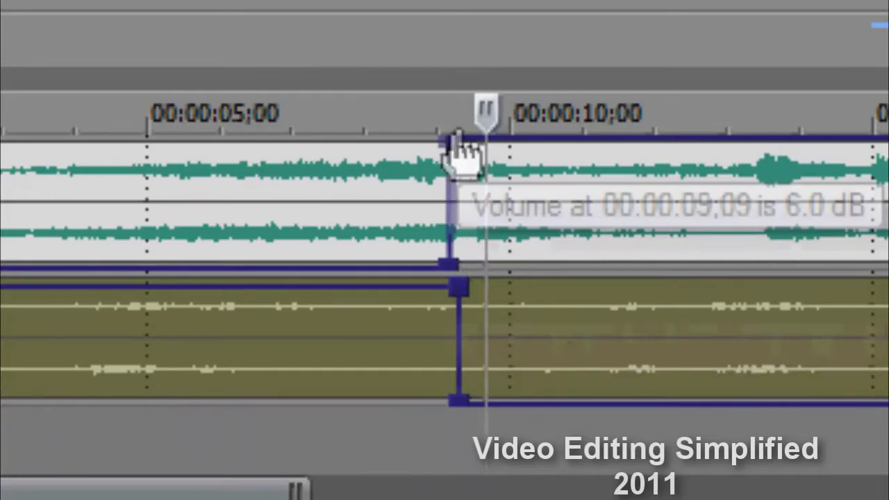
left_click_drag(454, 139, 479, 147)
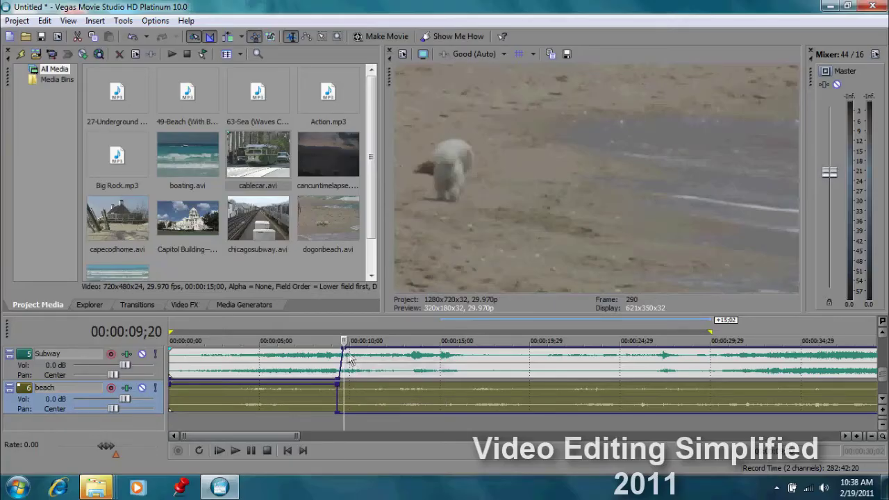
Step: Move the top Subway point to 9;10 for a sharper rise, then locate the cut to beach sunset near 14 s
left_click_drag(346, 353, 338, 351)
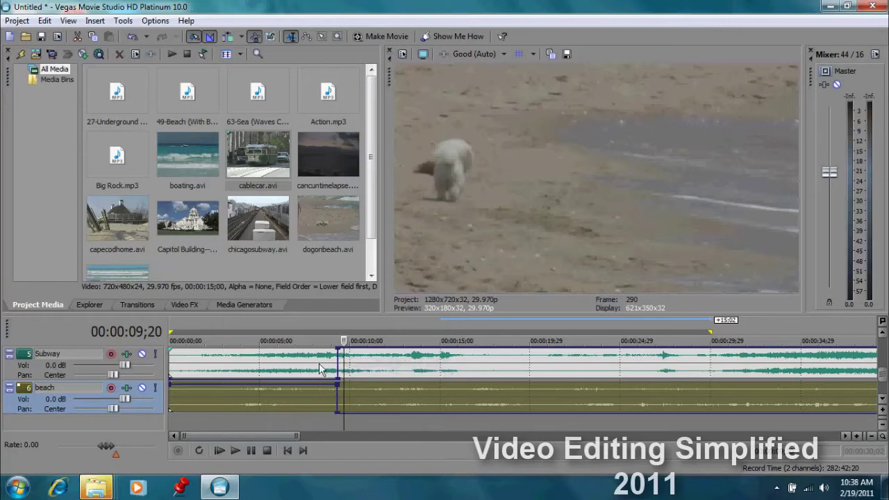
left_click(238, 362)
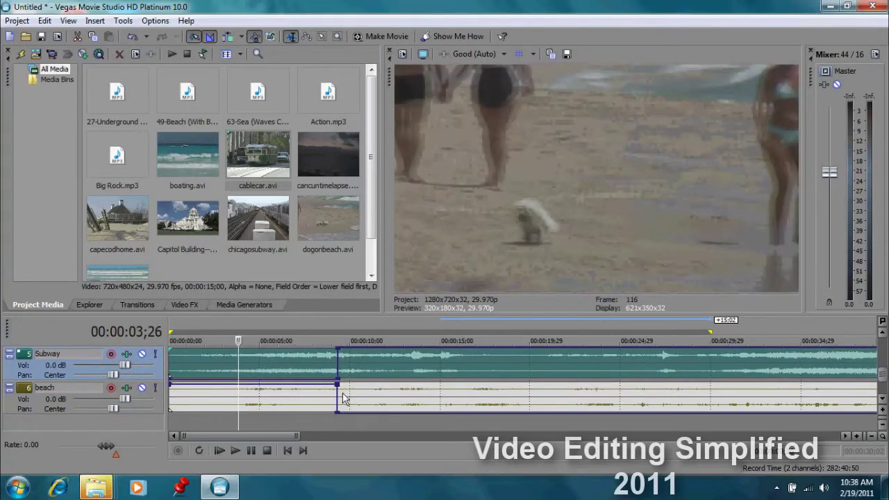
left_click(359, 370)
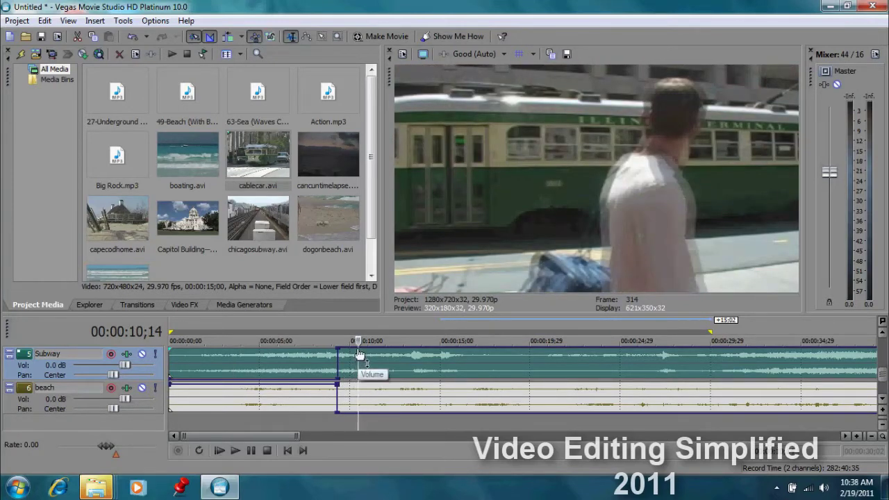
left_click(359, 355)
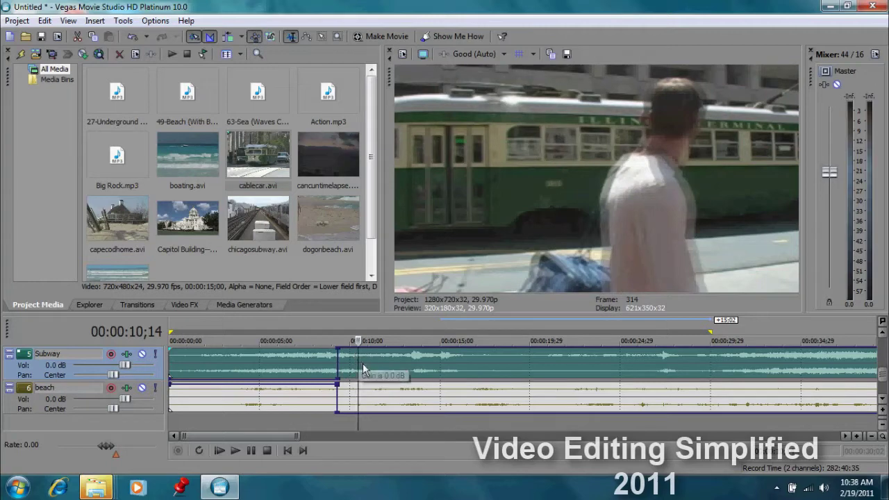
left_click(444, 363)
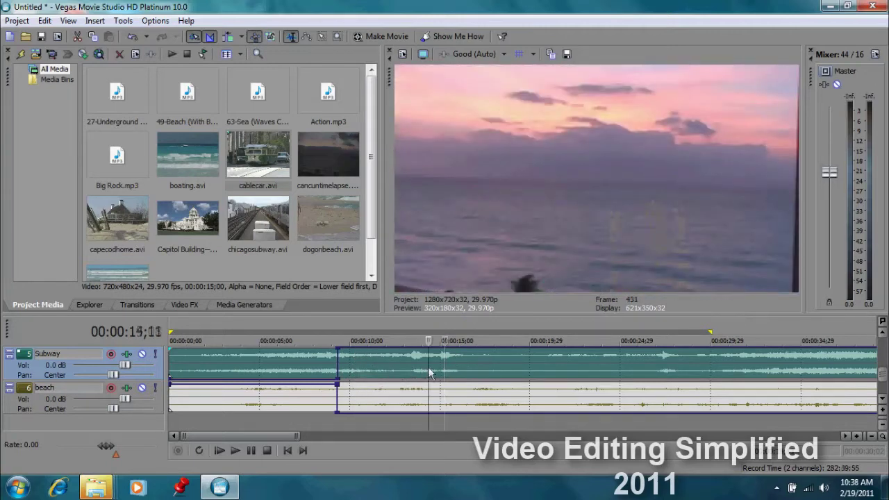
left_click(410, 371)
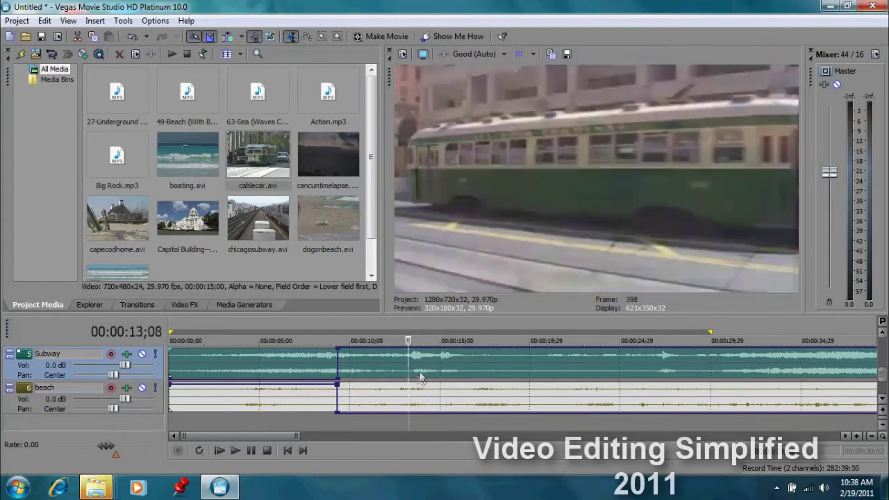
left_click_drag(411, 341, 429, 340)
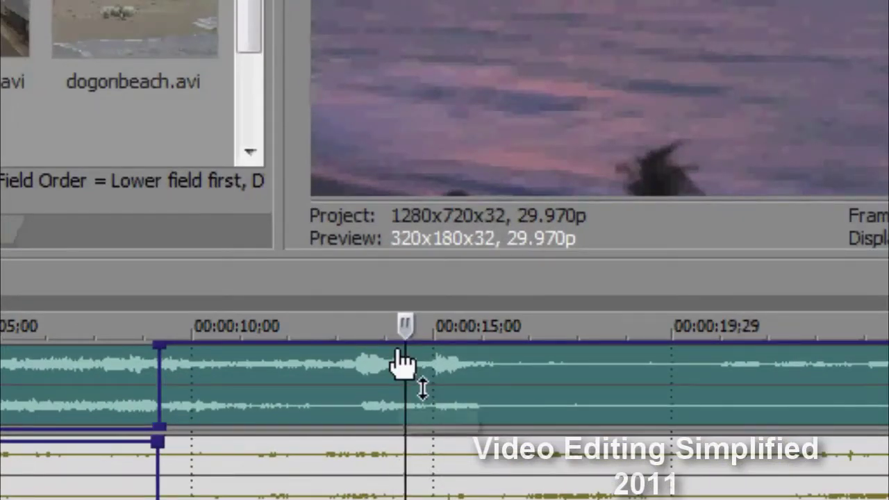
Step: Drop Subway to -Inf dB at 13;29 and raise the beach volume back up at 13;23
left_click(384, 352)
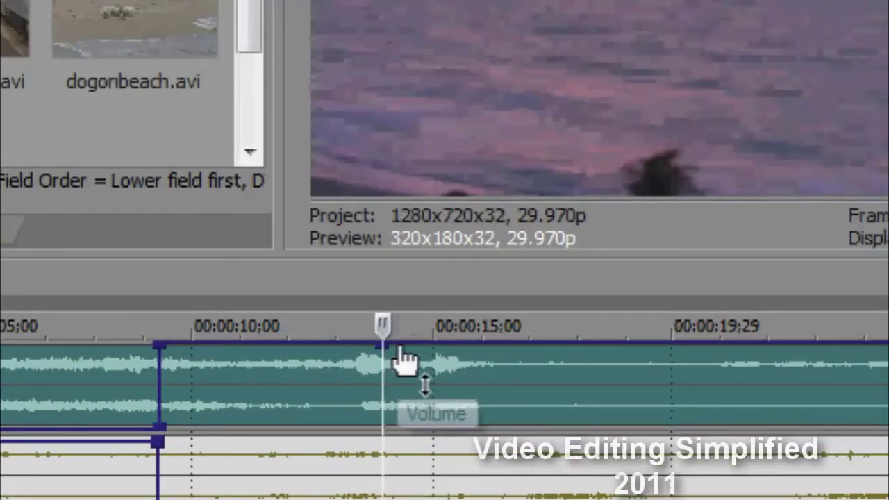
left_click(401, 347)
left_click_drag(401, 348, 367, 472)
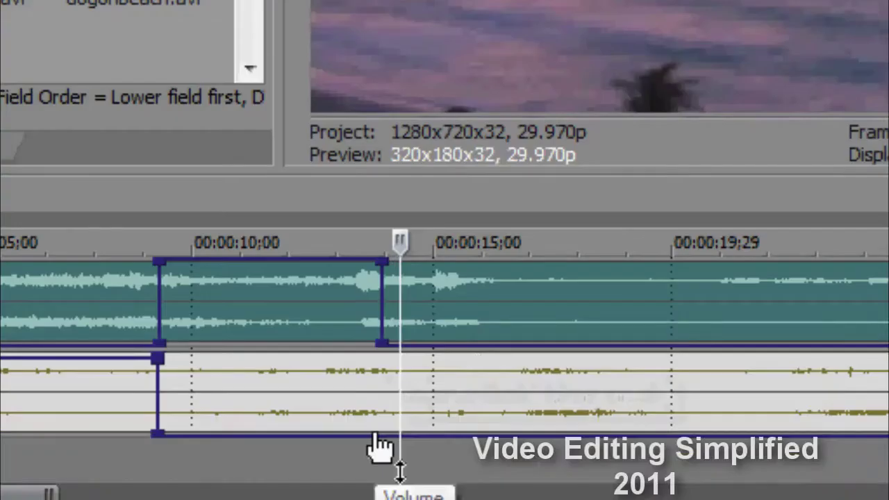
left_click(378, 435)
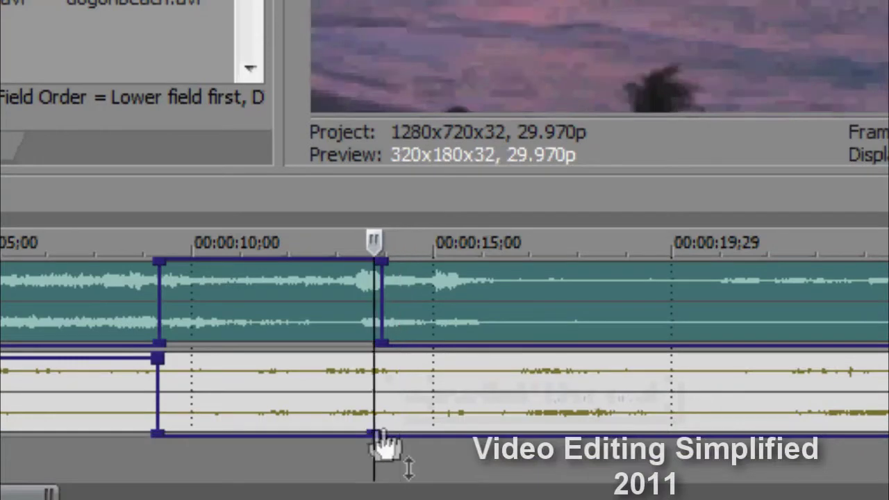
left_click_drag(405, 435, 378, 346)
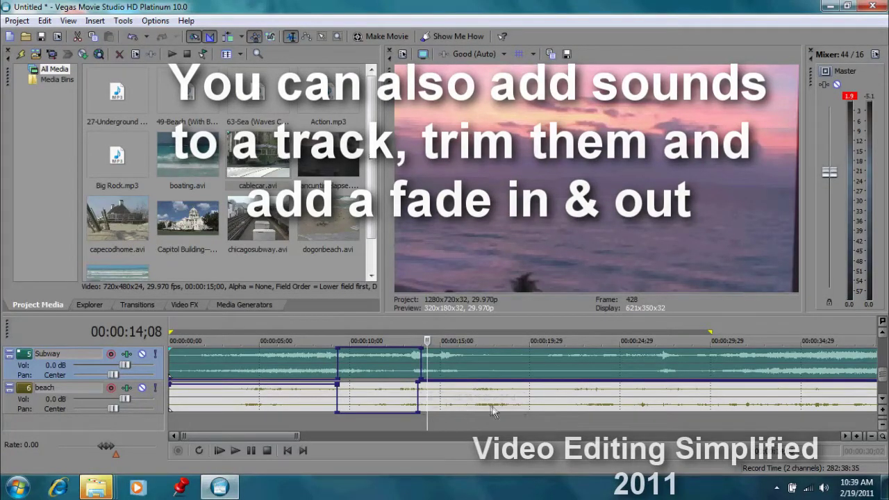
left_click(587, 367)
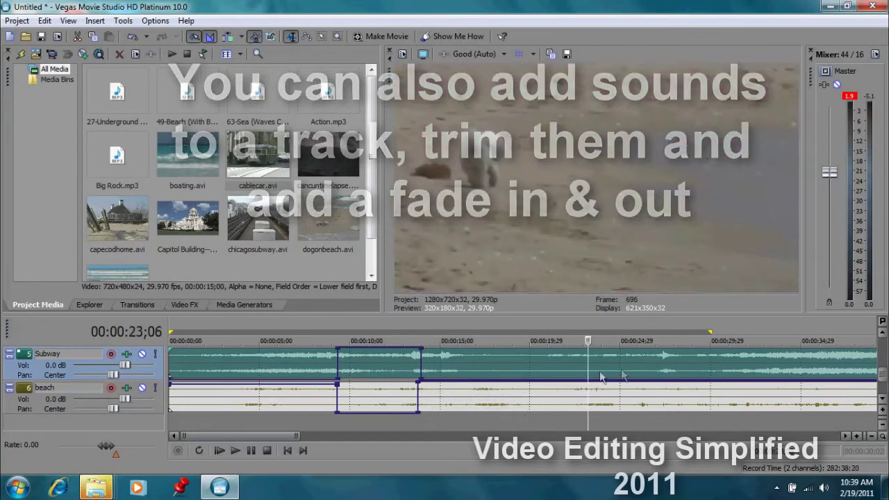
left_click(507, 368)
left_click(654, 362)
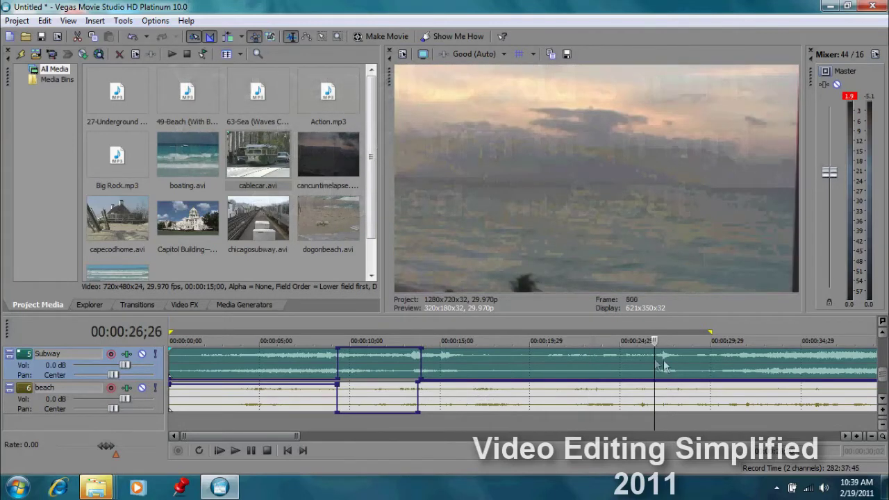
left_click(719, 357)
left_click(766, 359)
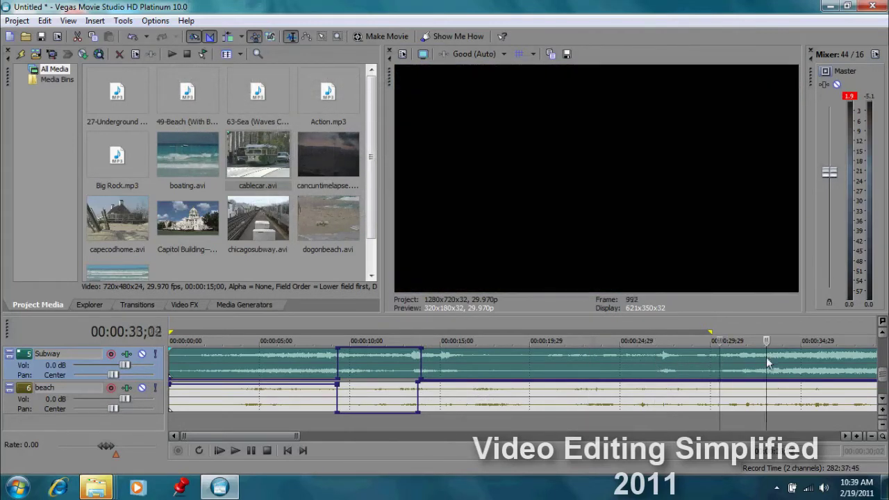
left_click(207, 361)
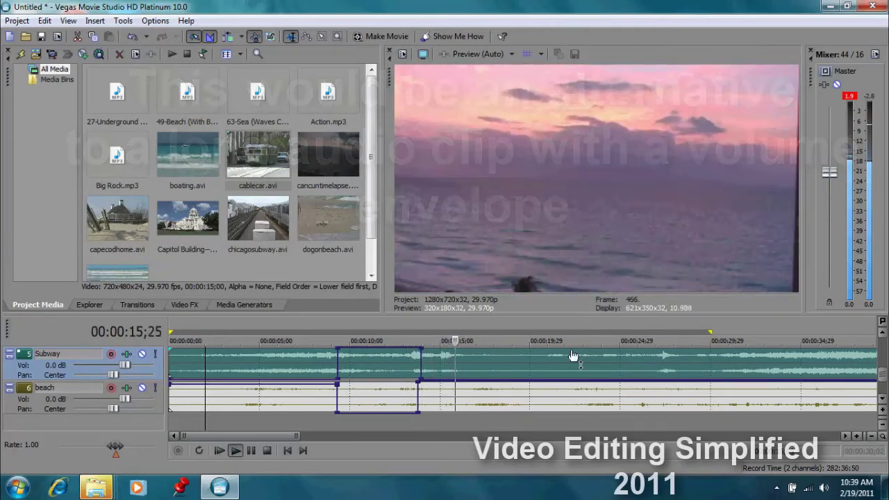
left_click(250, 450)
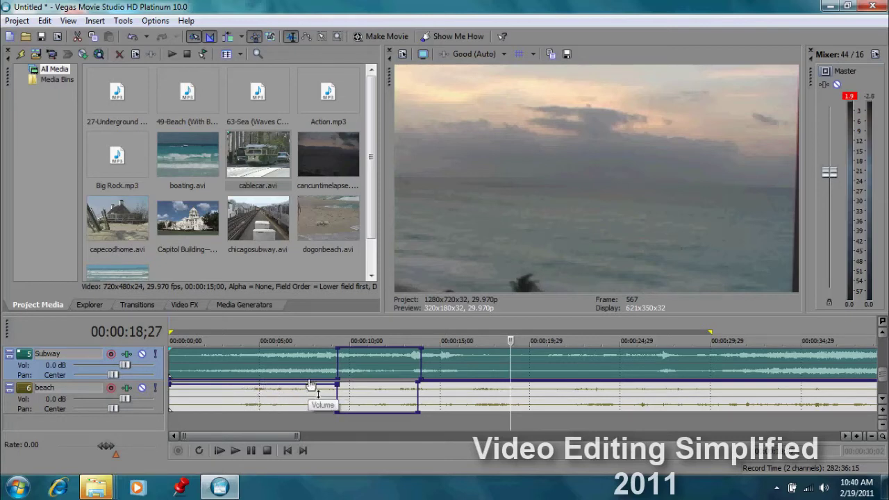
Step: Scroll up two tracks to reveal the Music and Video tracks above Subway
left_click(882, 333)
left_click(881, 335)
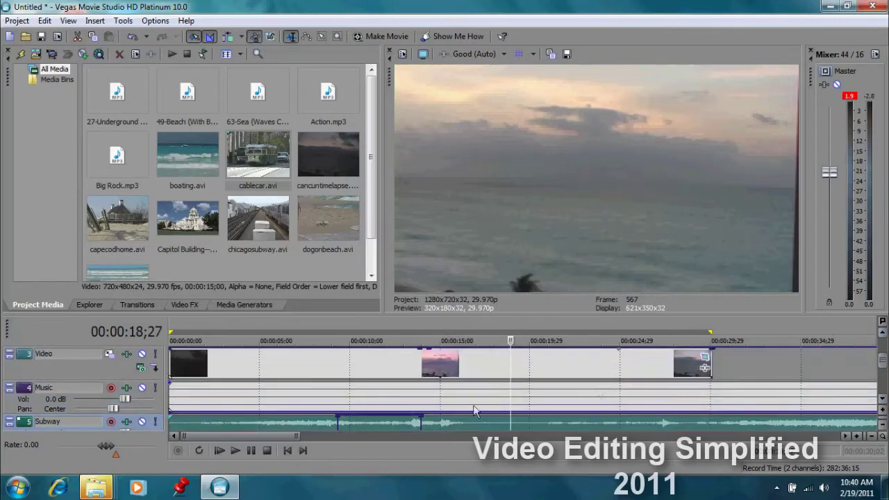
left_click_drag(198, 415, 182, 409)
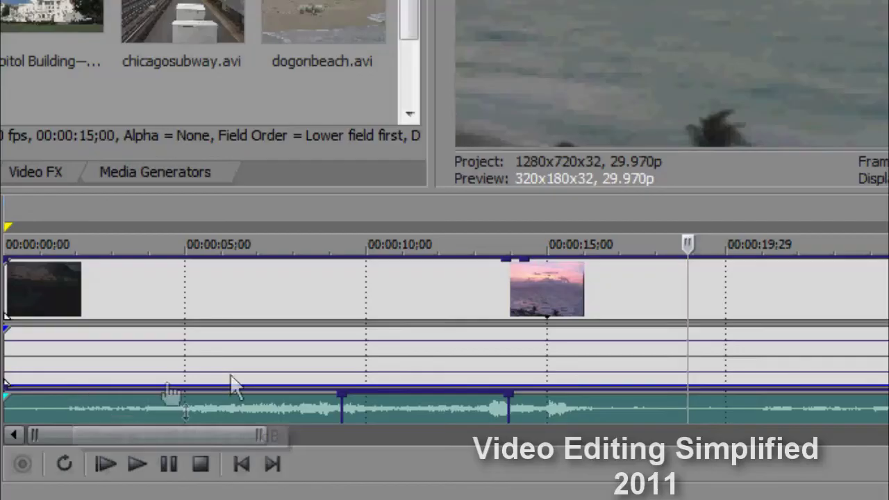
Step: Add a volume envelope to the Music track via Insert/Remove Envelope > Volume
left_click(341, 395)
left_click(346, 350)
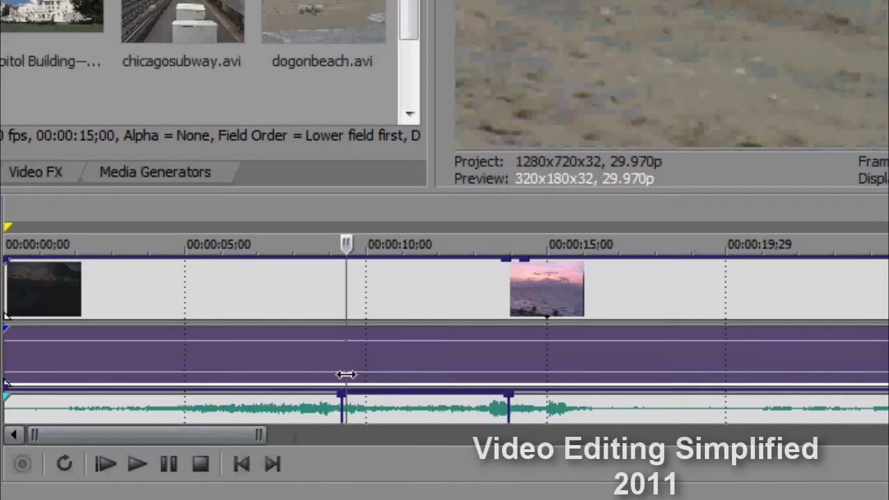
right_click(3, 340)
mouse_move(65, 174)
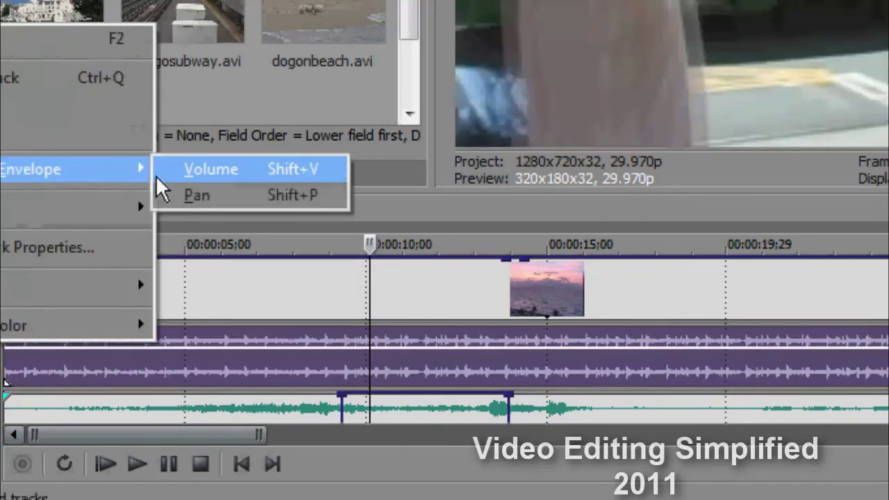
left_click(170, 170)
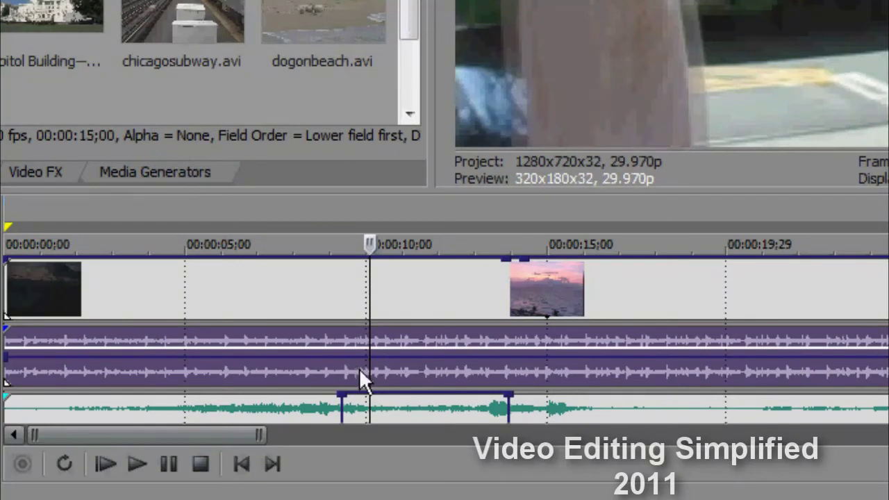
Step: Shape the Music envelope to slope from full volume down to about -13.9 dB near 8;20
mouse_move(361, 363)
left_mouse_down()
mouse_move(365, 349)
mouse_move(361, 356)
left_mouse_up()
left_click(358, 347)
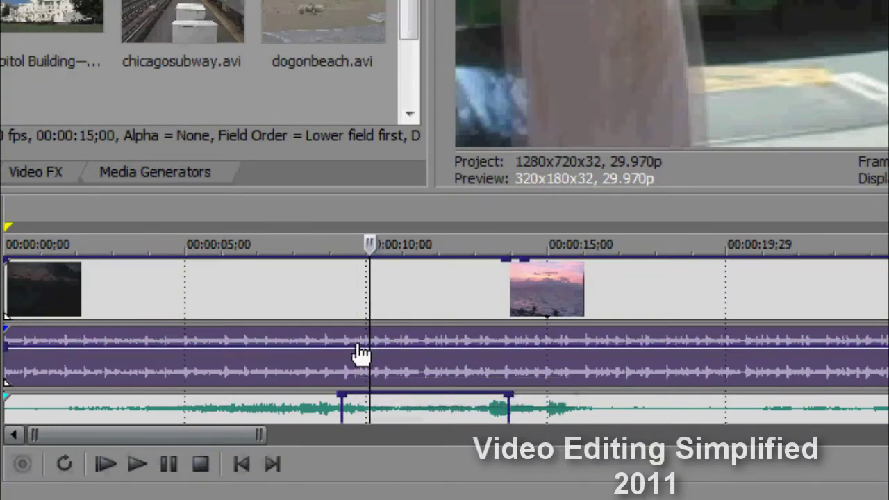
left_click(377, 355)
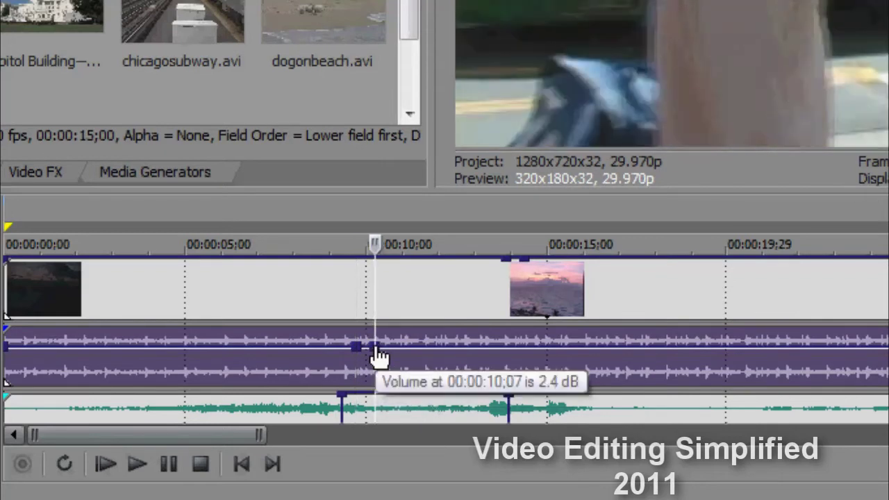
left_click_drag(377, 353, 341, 400)
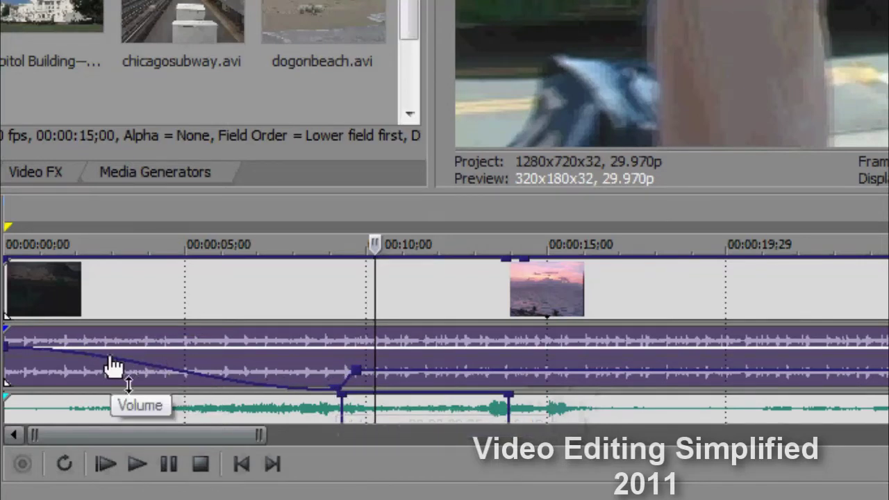
left_click(109, 363)
Step: Add a point to the music volume envelope, silence the start to -Inf, and raise it at 09;08
double_click(109, 367)
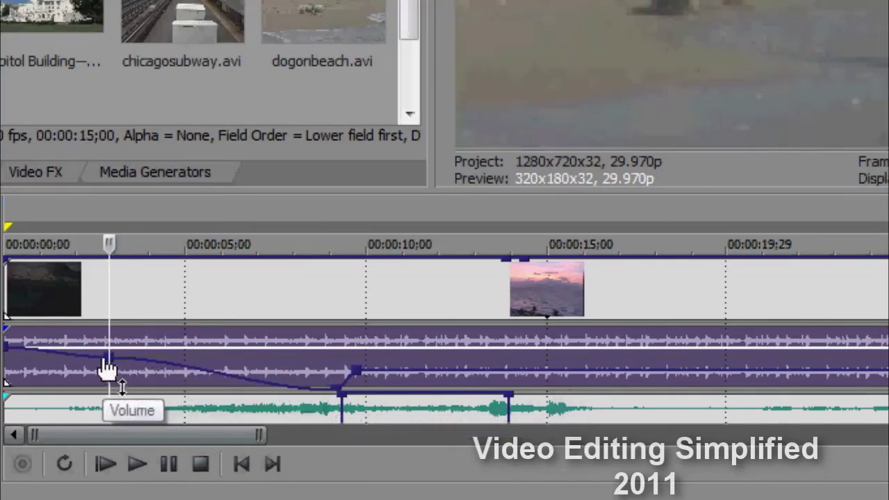
left_click_drag(105, 359, 59, 405)
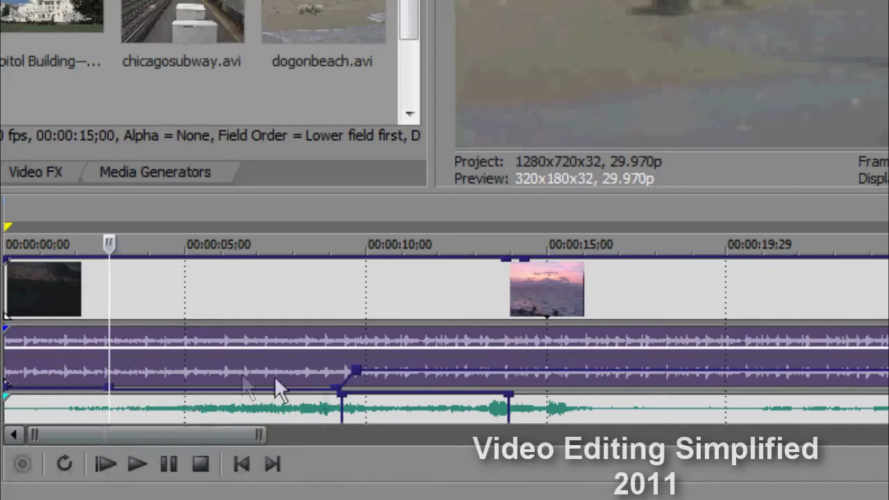
left_click_drag(354, 378, 335, 337)
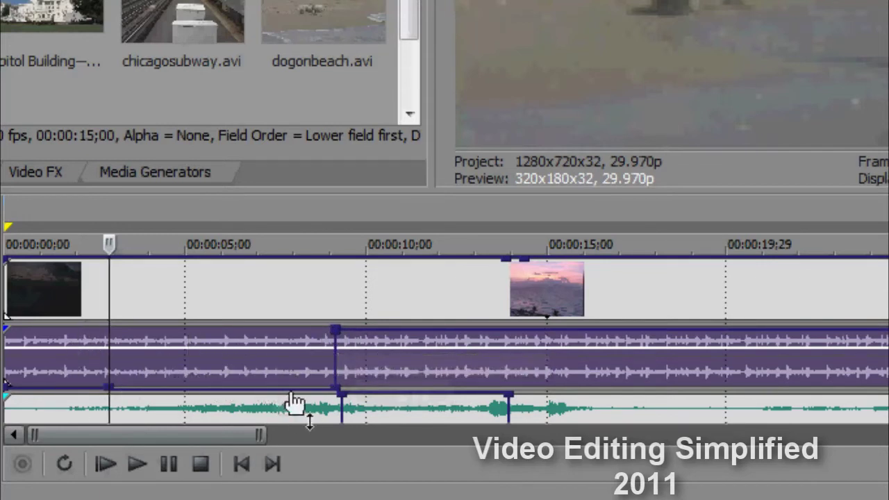
Step: Review the music around 10 seconds and lower the music clip's gain to -3.5 dB
left_click(348, 366)
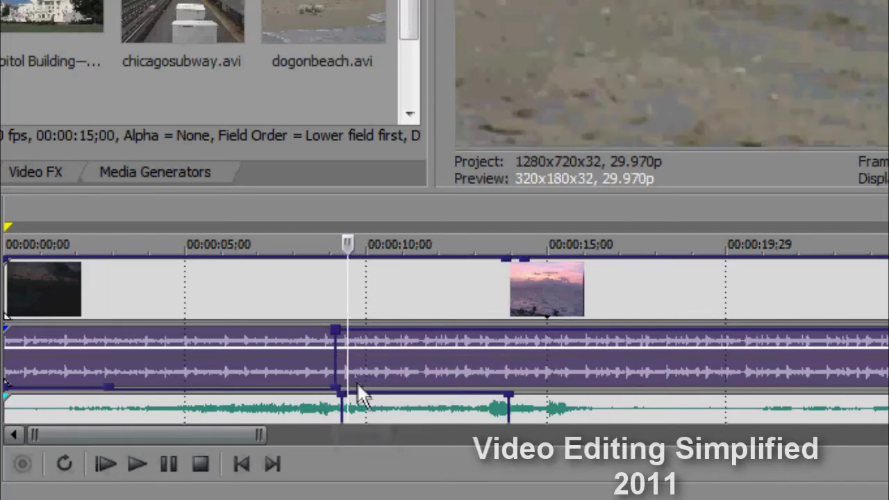
left_click(419, 359)
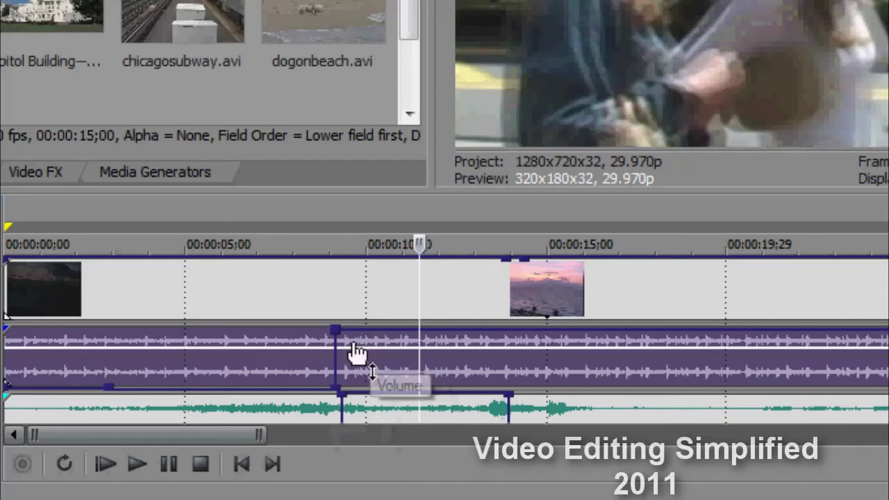
left_click(363, 368)
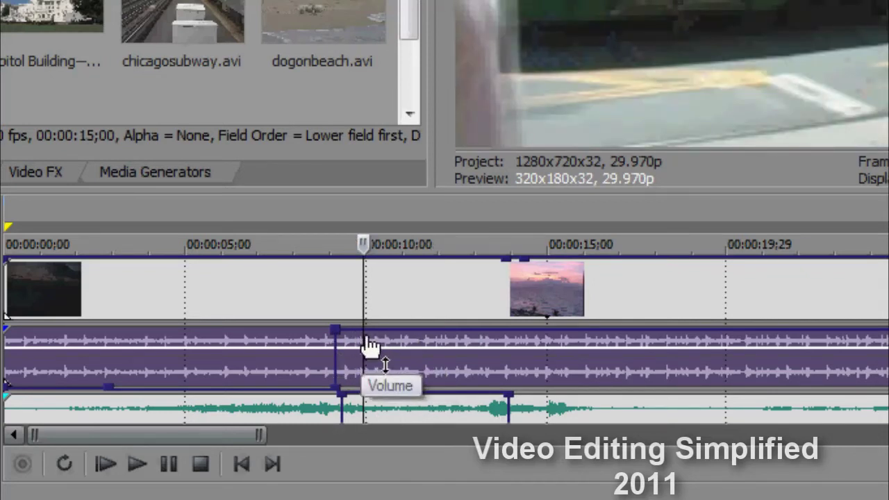
left_click_drag(391, 354, 335, 347)
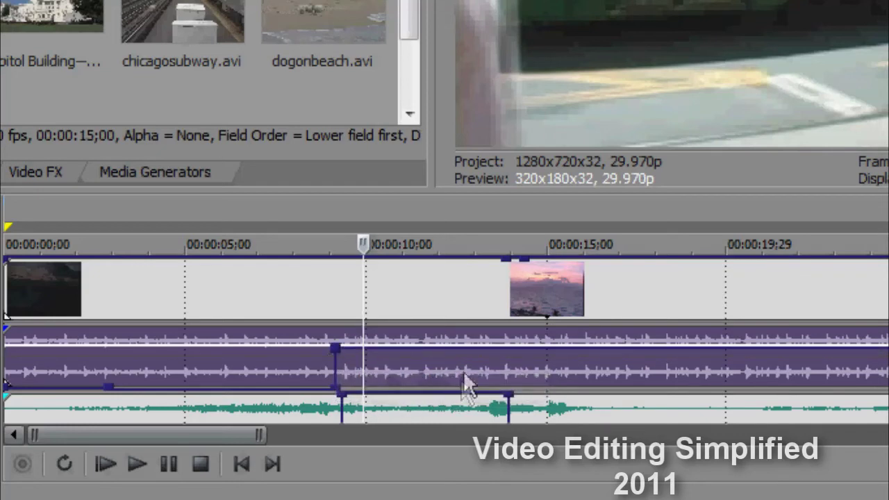
left_click(546, 333)
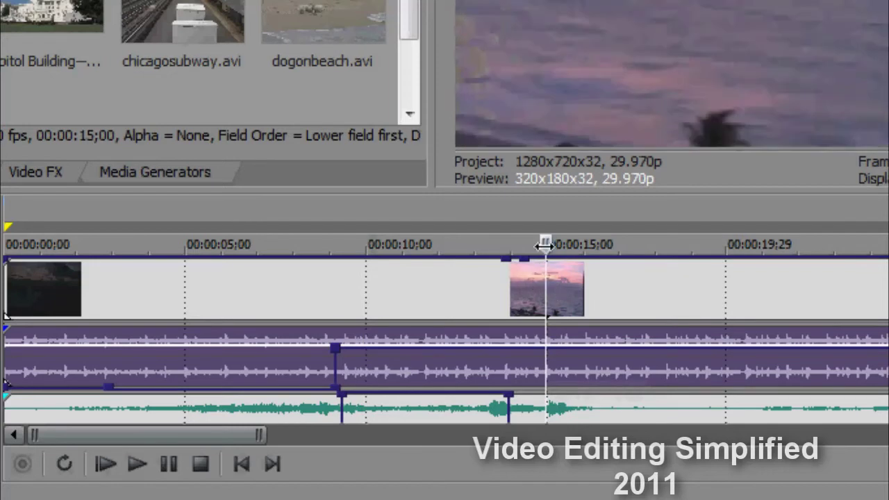
Step: Fade the music out between 11;22 and 13;07, and move the fade-in start back to 8;08
left_click_drag(547, 244, 491, 243)
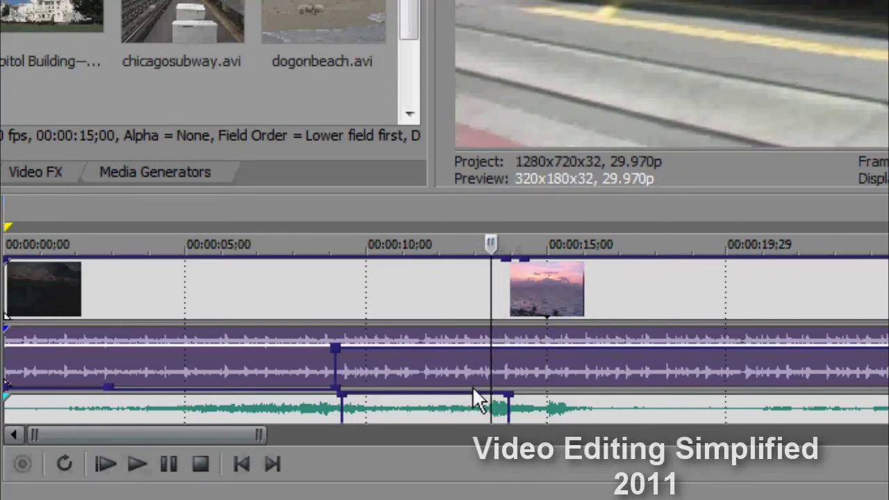
double_click(481, 341)
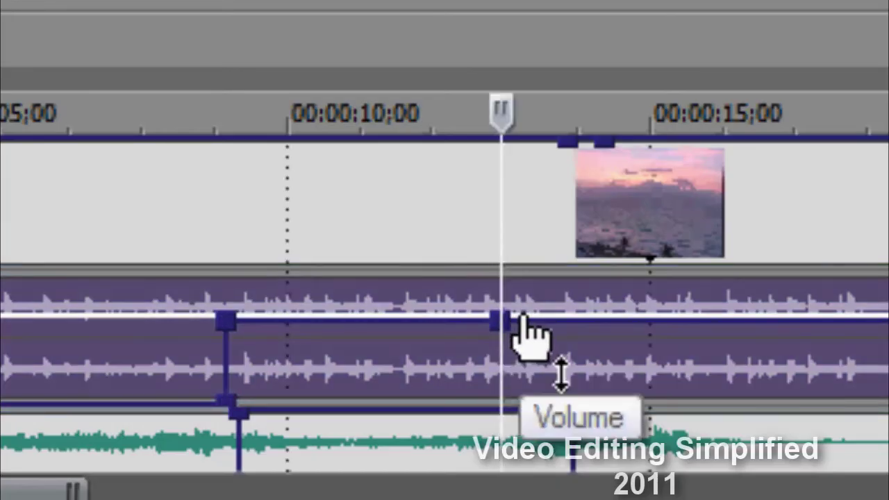
left_click_drag(509, 323, 538, 417)
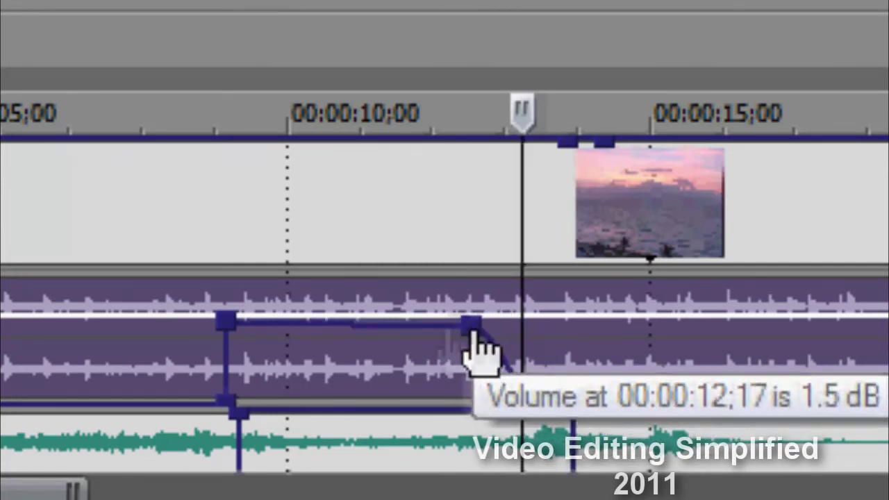
left_click_drag(479, 351, 420, 347)
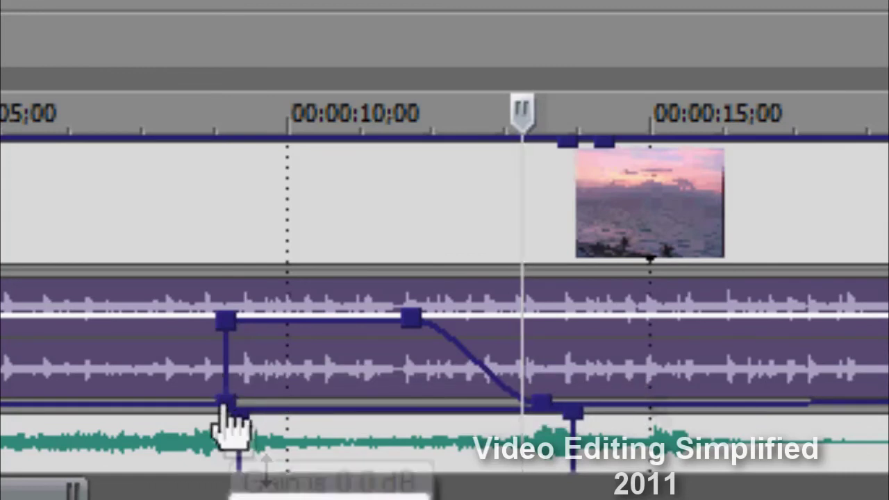
left_click_drag(222, 404, 163, 479)
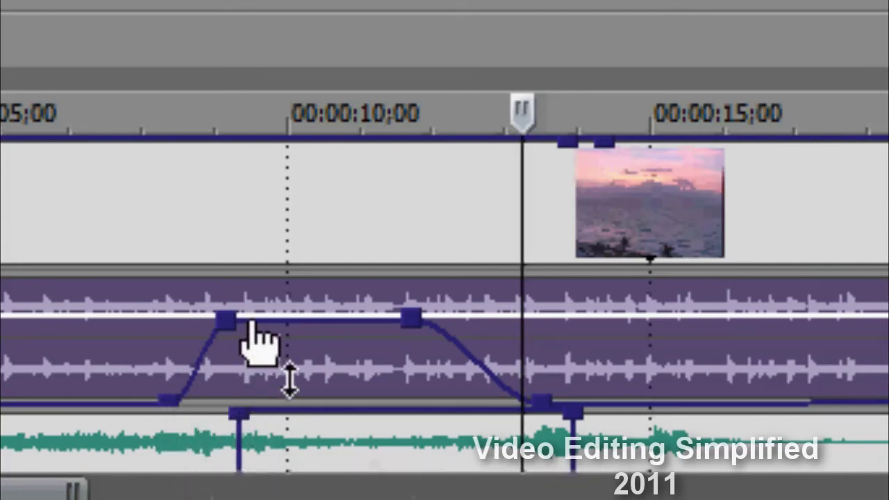
left_click(10, 260)
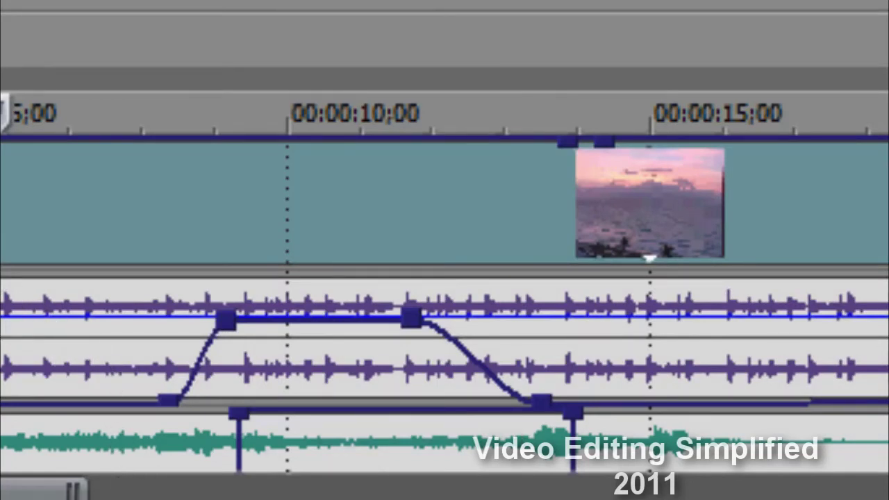
key("space")
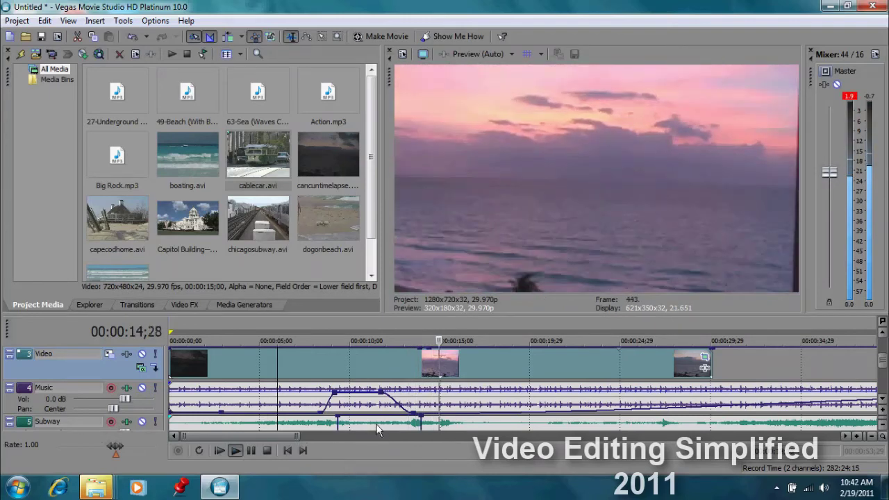
left_click(268, 450)
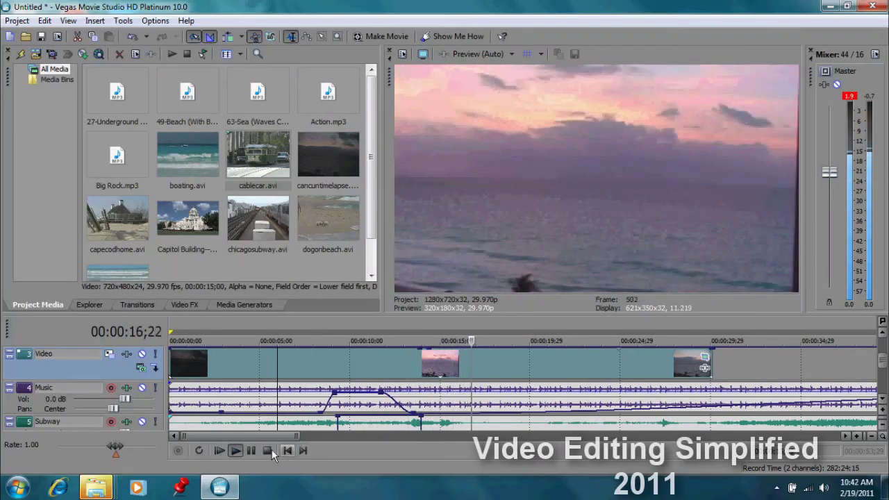
left_click(268, 450)
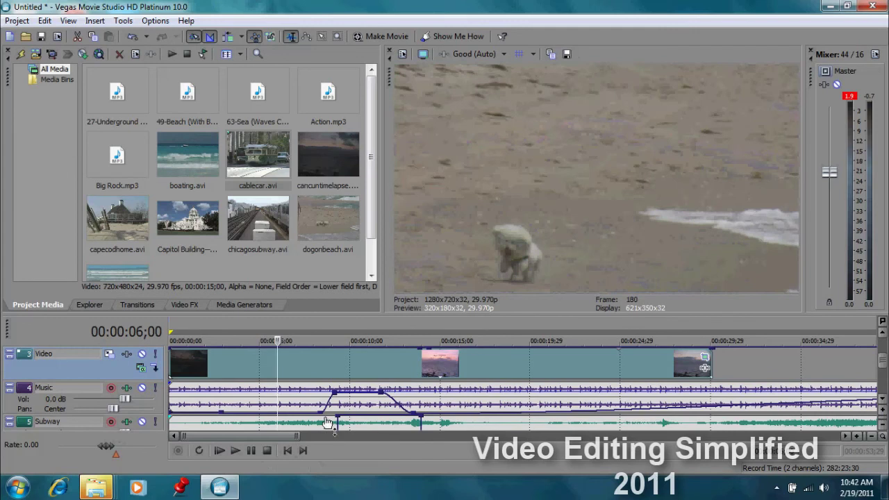